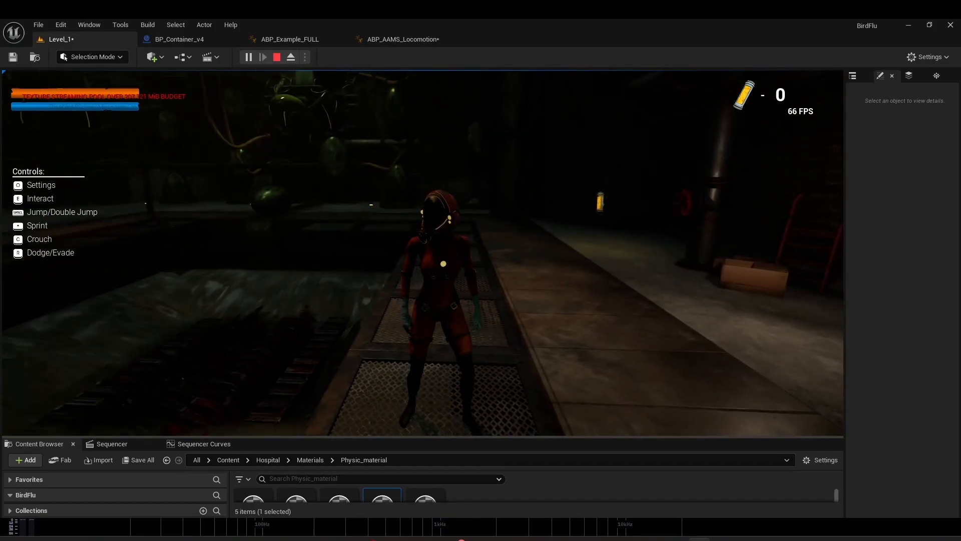
Step: Playtest the level by running and jumping across the metal grates and concrete floor to hear the footsteps, and end the session
{"action": "key", "text": "w"}
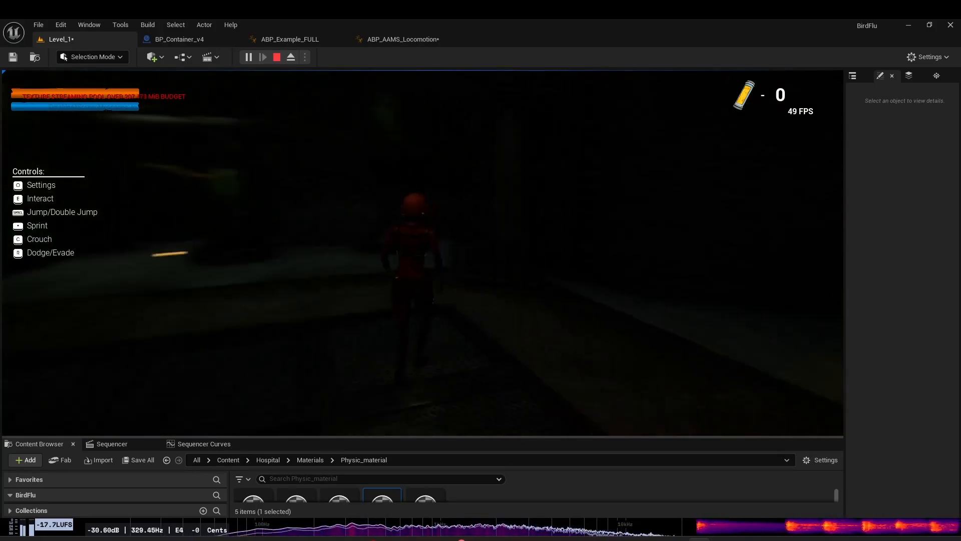
{"action": "key", "text": "w"}
{"action": "key", "text": "w"}
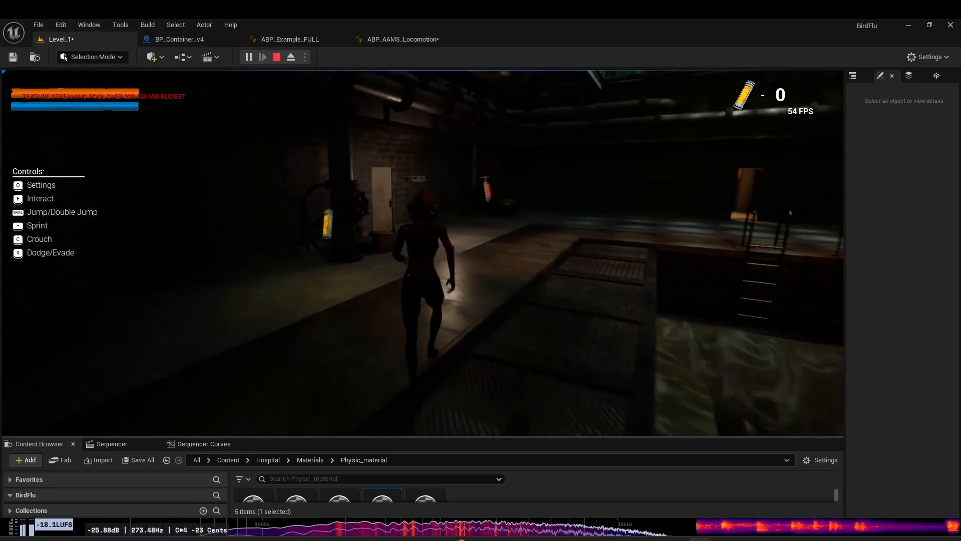
{"action": "key", "text": "w"}
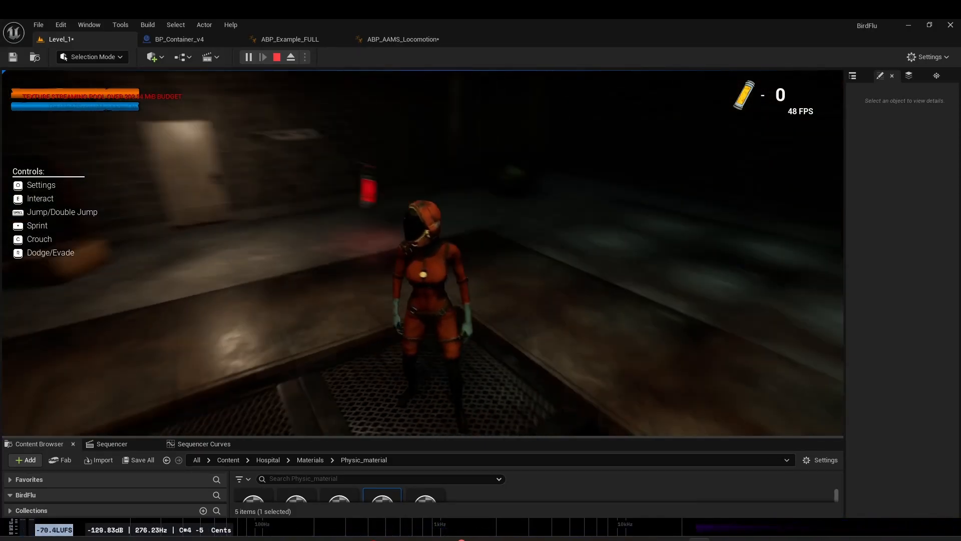
{"action": "key", "text": "w"}
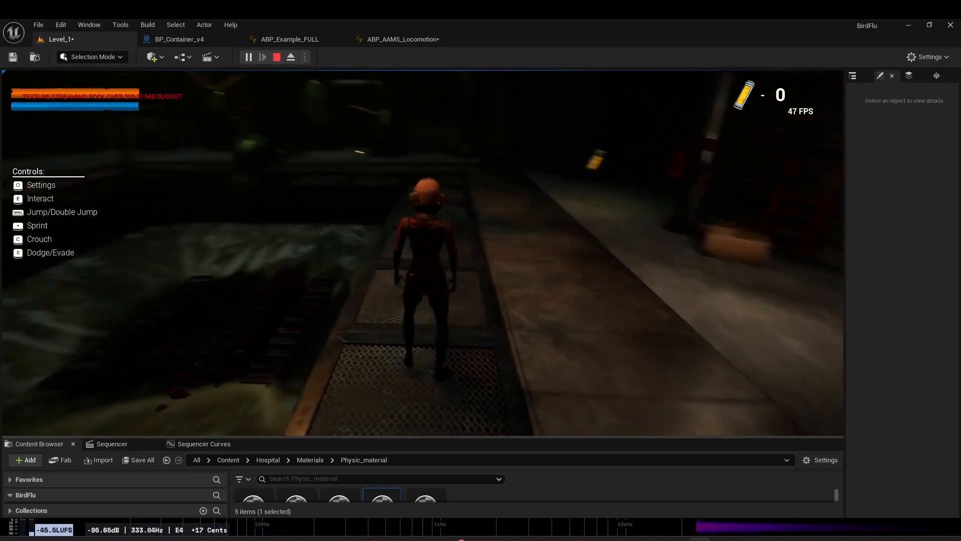
{"action": "key", "text": "w"}
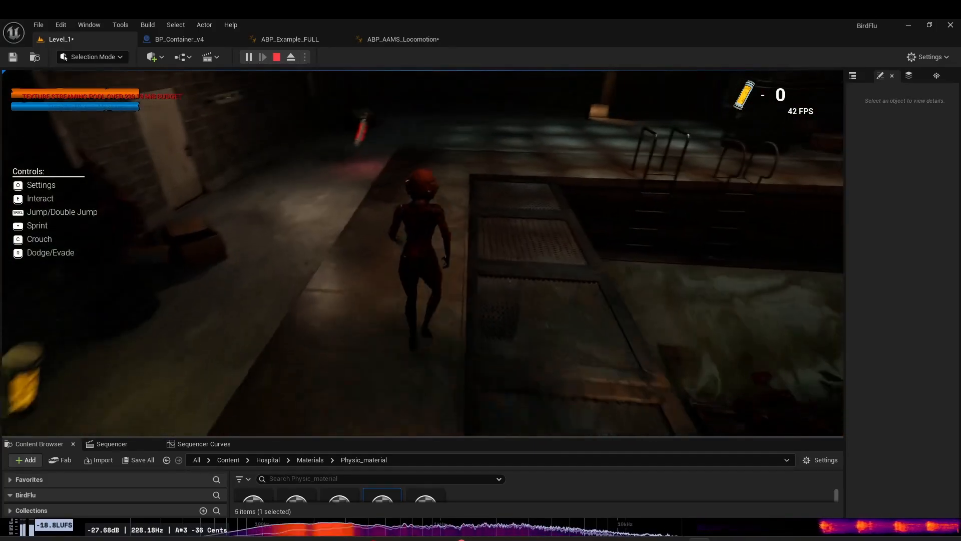
{"action": "key", "text": "space"}
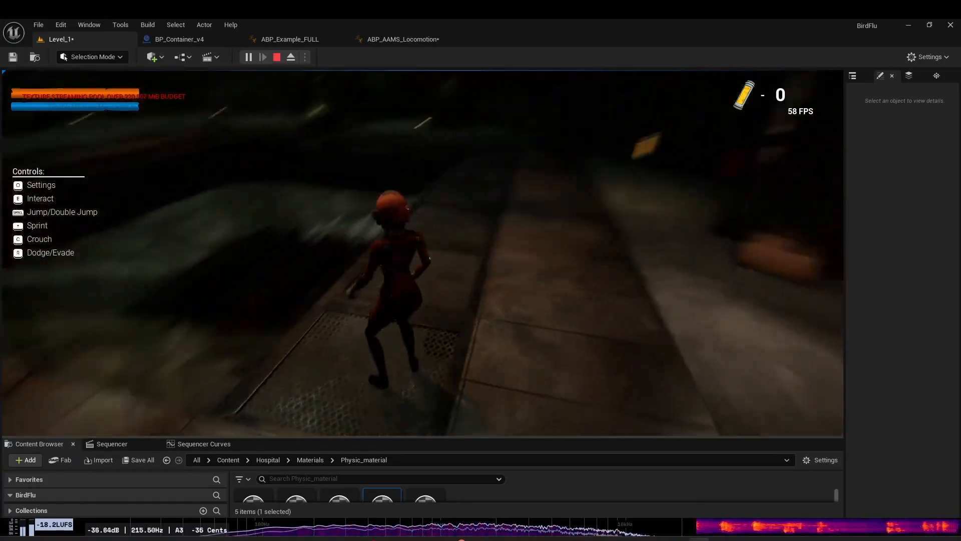
{"action": "key", "text": "Escape"}
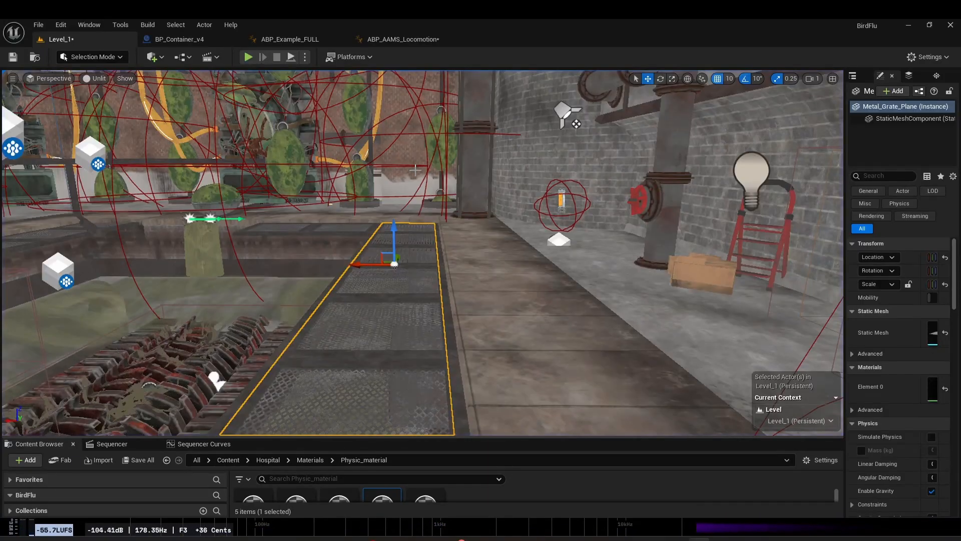
Step: Inspect the Phys Material Override in the collision settings of Metal_Grate_Plane and enlarge the view of the Physic_material folder
{"action": "mouse_move", "coordinate": [424, 207]}
{"action": "right_mouse_down"}
{"action": "mouse_move", "coordinate": [433, 228]}
{"action": "mouse_move", "coordinate": [426, 219]}
{"action": "right_mouse_up"}
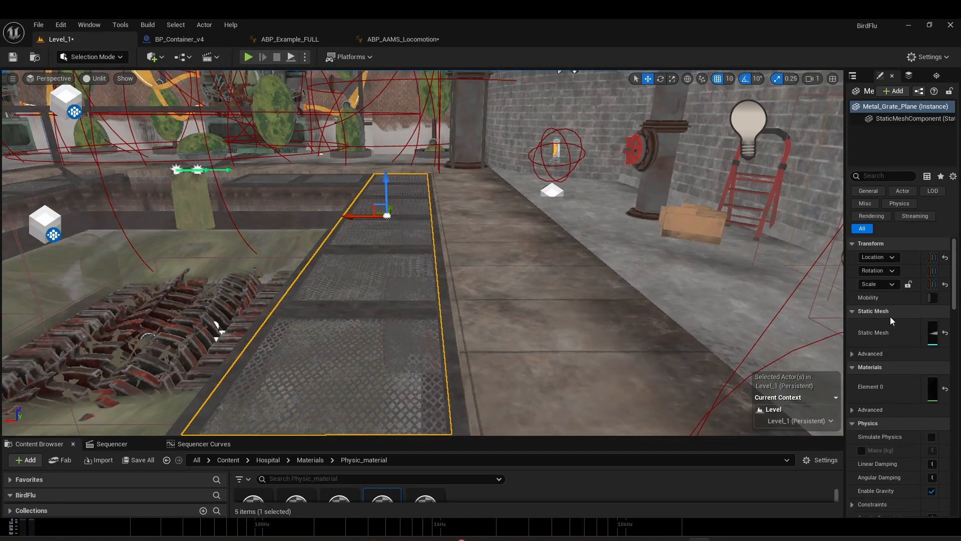
{"action": "left_click_drag", "start_coordinate": [845, 331], "coordinate": [679, 332]}
{"action": "scroll", "coordinate": [830, 397], "scroll_direction": "down", "scroll_amount": 6}
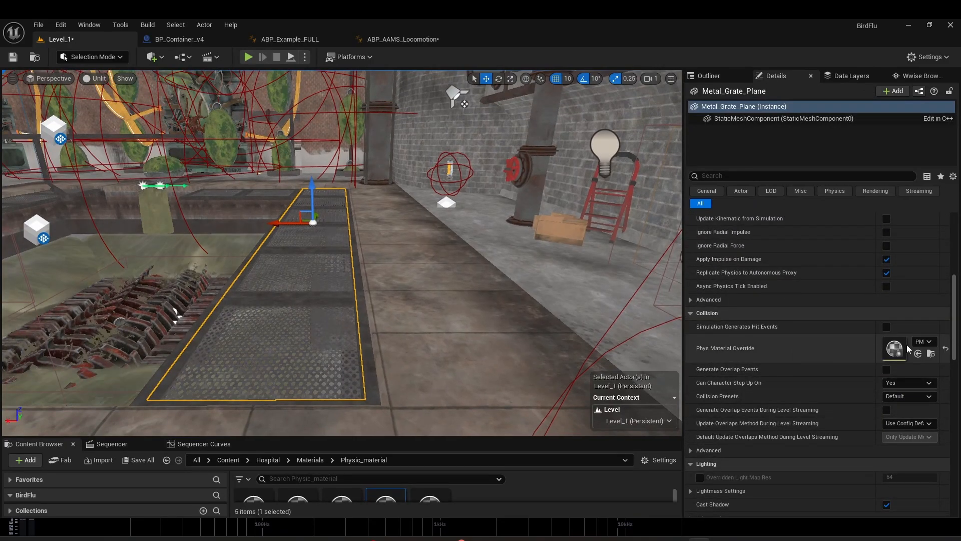
{"action": "left_click_drag", "start_coordinate": [484, 437], "coordinate": [484, 316]}
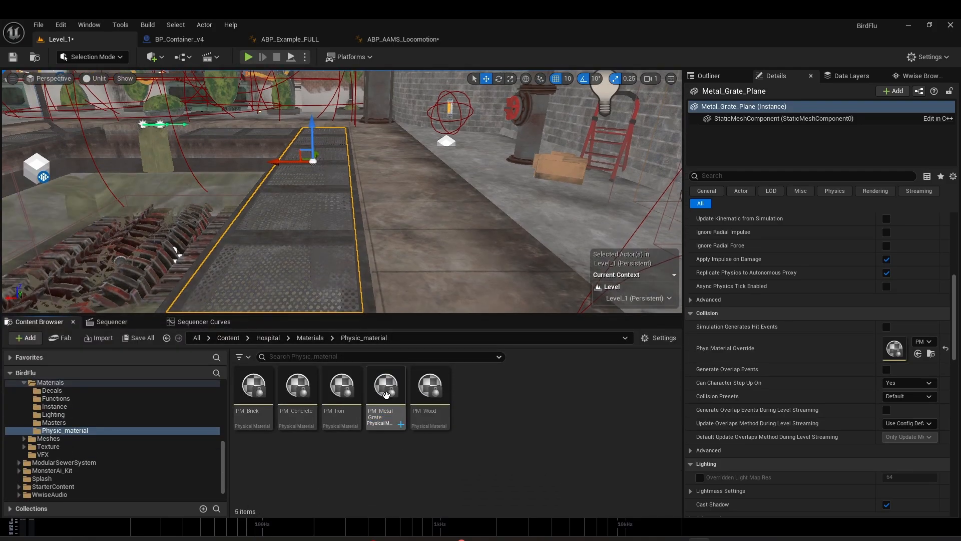
Step: Open the PM_Metal_Grate physical material, review its available surface types, and close the asset
{"action": "double_click", "coordinate": [389, 412]}
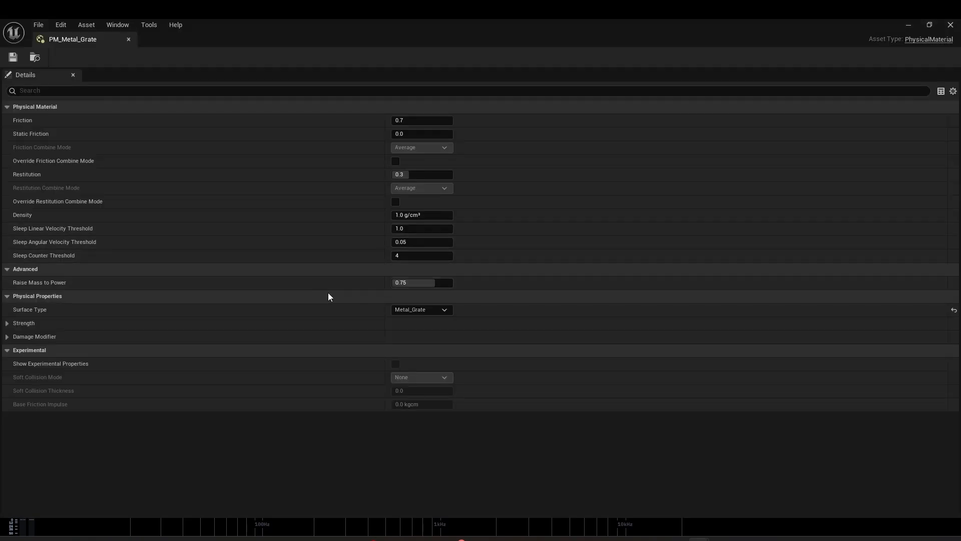
{"action": "left_click", "coordinate": [425, 309]}
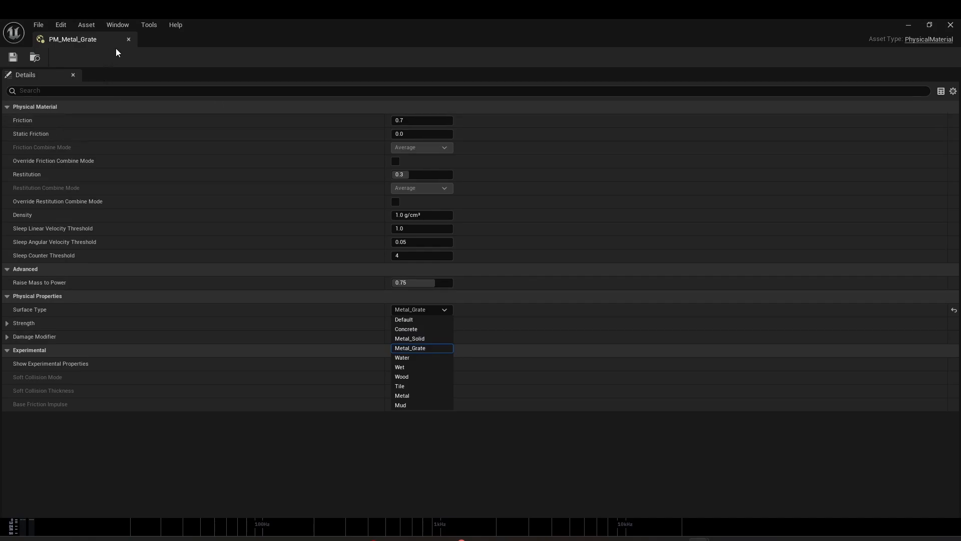
{"action": "left_click", "coordinate": [128, 39]}
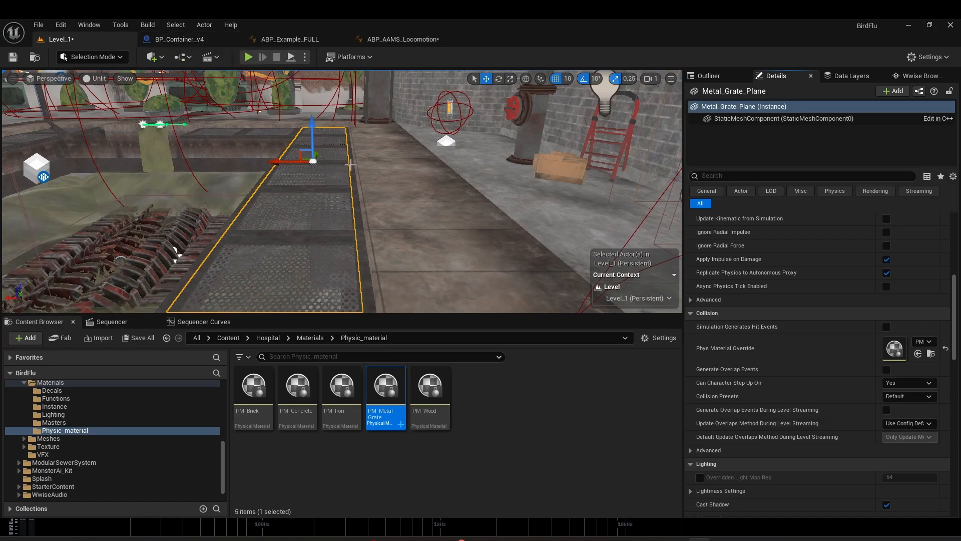
Step: Locate the AnimNotify_FS_Player event in ABP_AAMS_Locomotion and check the matching FS_Player notifies in the MM_Run_Fwd animation
{"action": "left_click", "coordinate": [403, 39]}
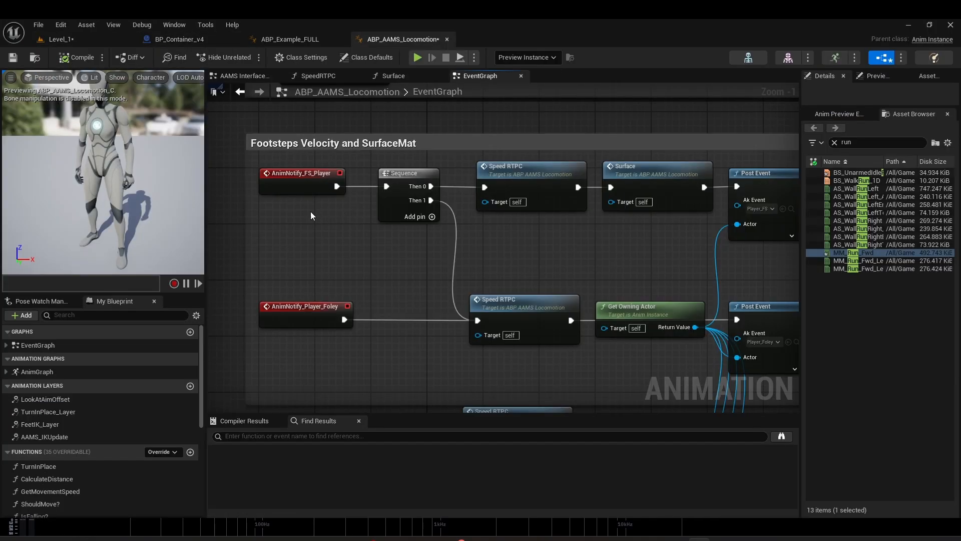
{"action": "left_click", "coordinate": [280, 170]}
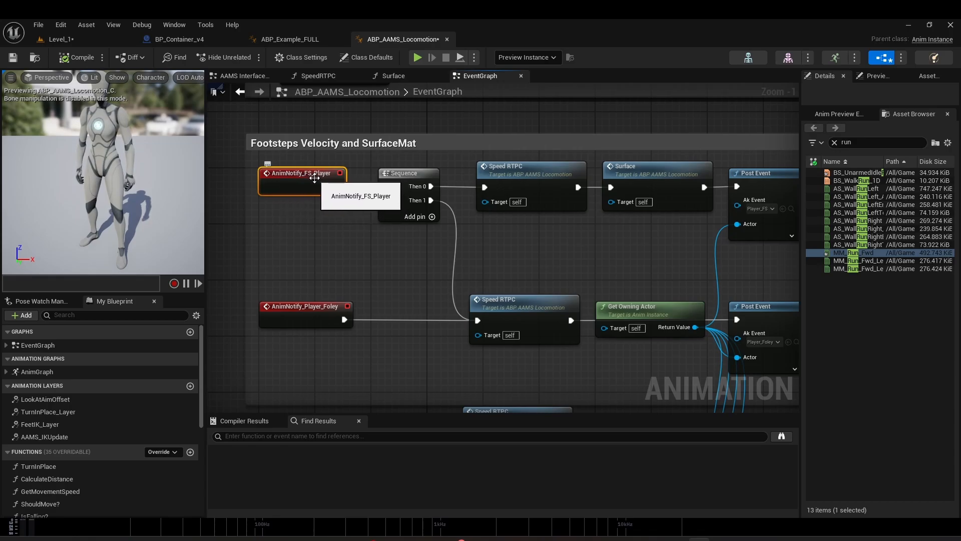
{"action": "double_click", "coordinate": [853, 253]}
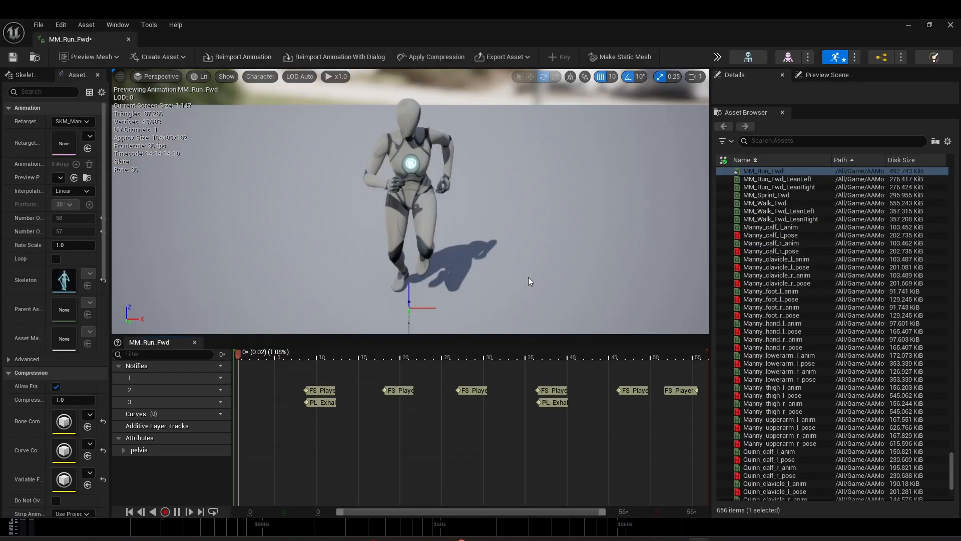
{"action": "left_click", "coordinate": [306, 390]}
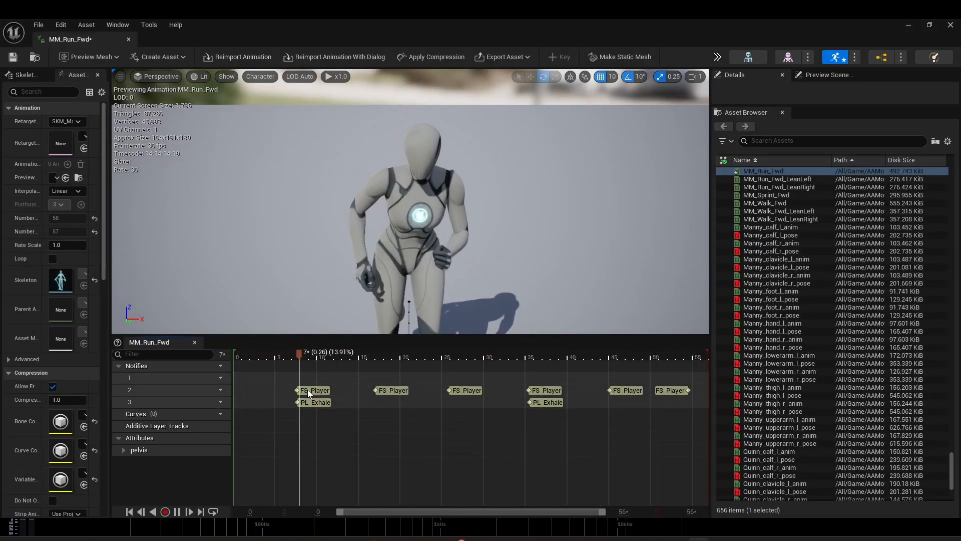
{"action": "left_click", "coordinate": [388, 388]}
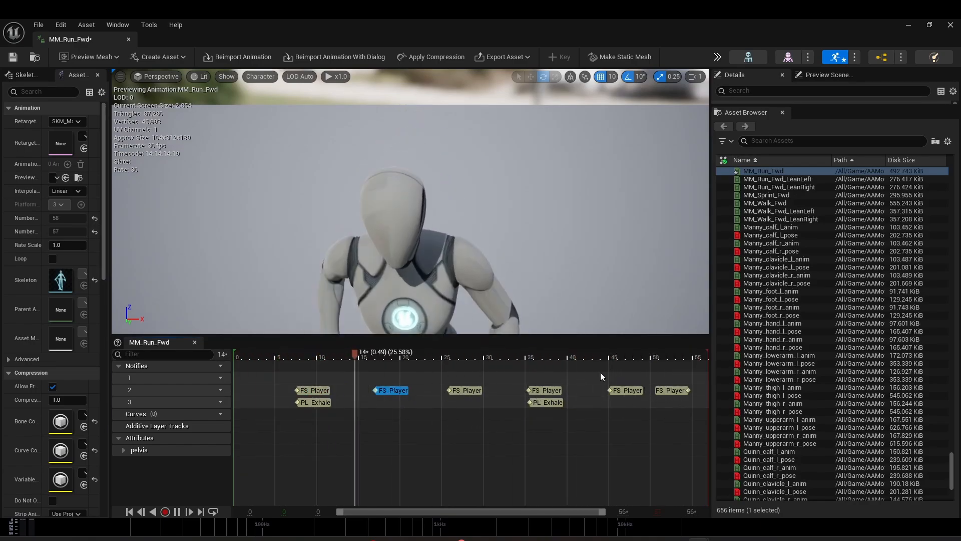
{"action": "left_click", "coordinate": [129, 39]}
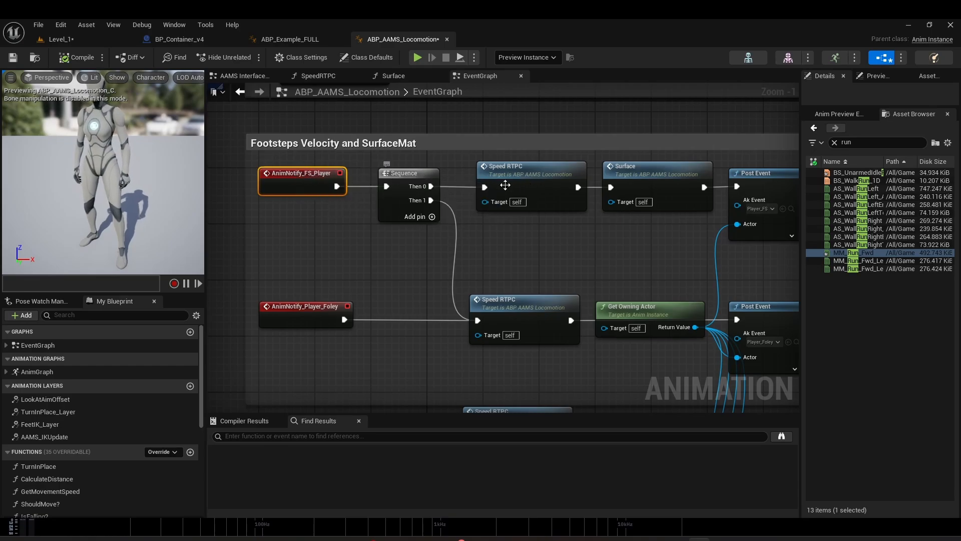
Step: Follow the footstep event chain in the event graph and open the Speed RTPC function it calls
{"action": "right_click_drag", "start_coordinate": [555, 219], "coordinate": [465, 216]}
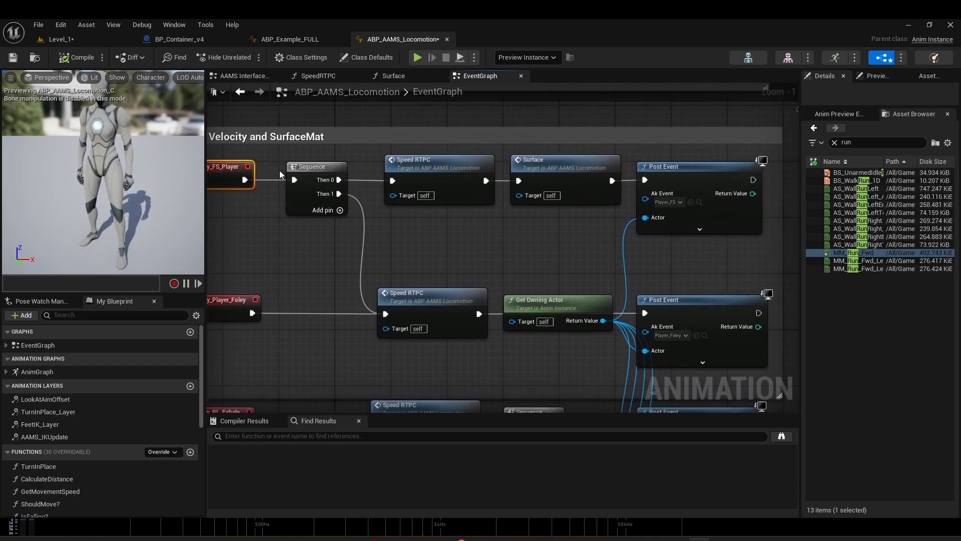
{"action": "right_click_drag", "start_coordinate": [346, 272], "coordinate": [357, 271]}
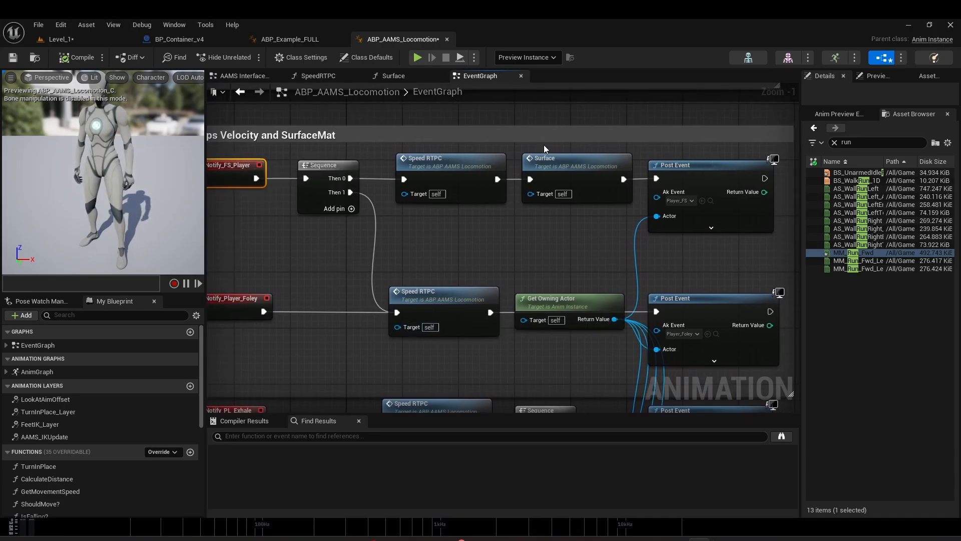
{"action": "left_click", "coordinate": [453, 166]}
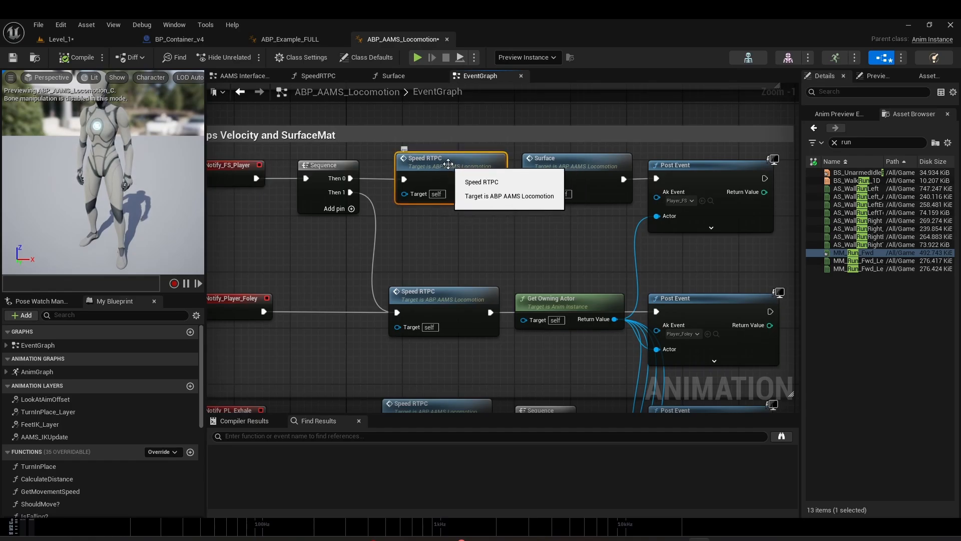
{"action": "double_click", "coordinate": [448, 164]}
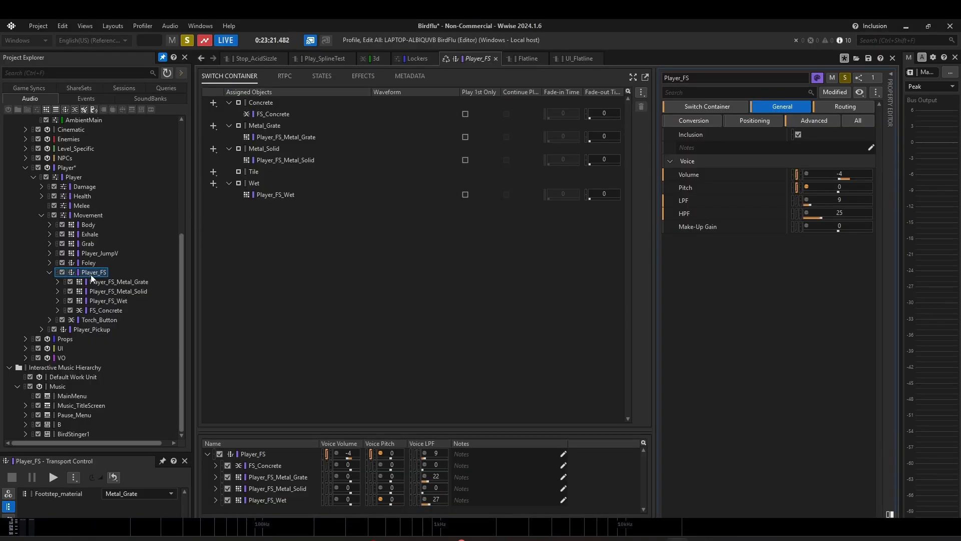
Step: Switch to Wwise and view the Voice Pitch and Voice Volume RTPC curves of the Player_FS switch container
{"action": "left_click", "coordinate": [289, 77]}
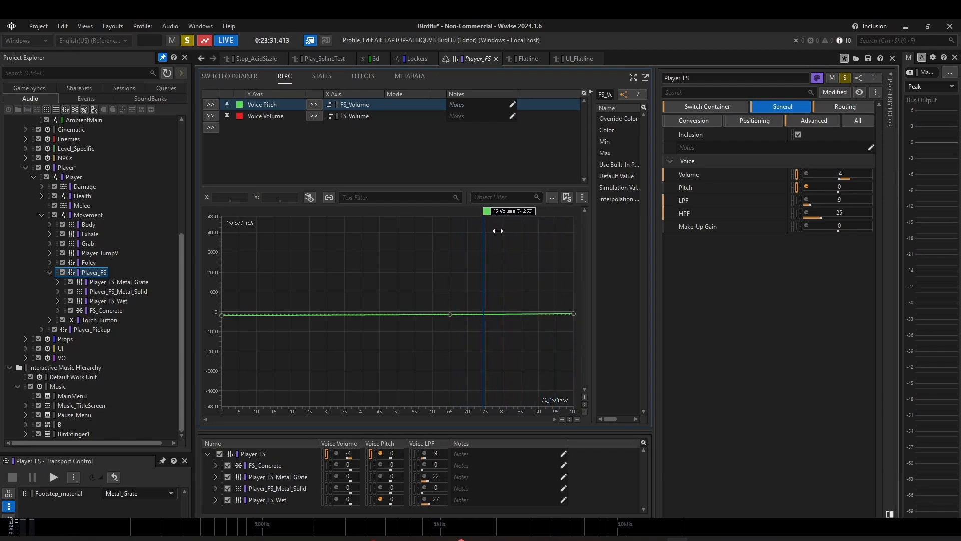
{"action": "left_click", "coordinate": [268, 118]}
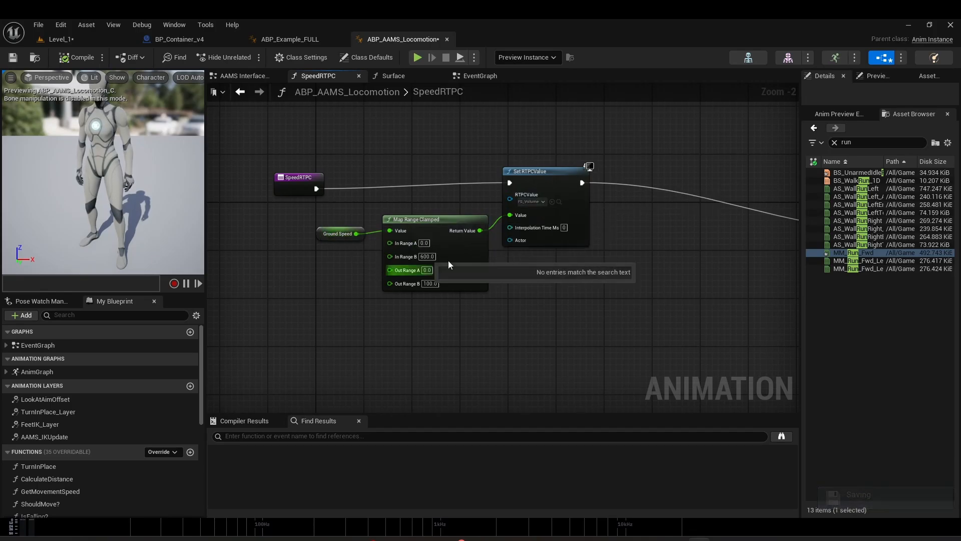
Step: Return to the event graph in Unreal Editor and open the Surface function called by the footstep event
{"action": "left_click", "coordinate": [302, 43]}
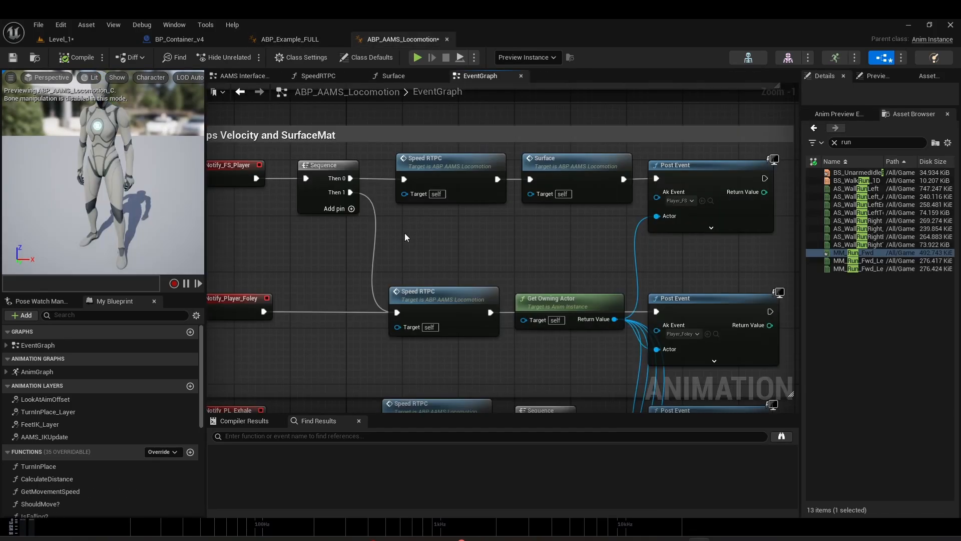
{"action": "right_click_drag", "start_coordinate": [554, 226], "coordinate": [513, 230]}
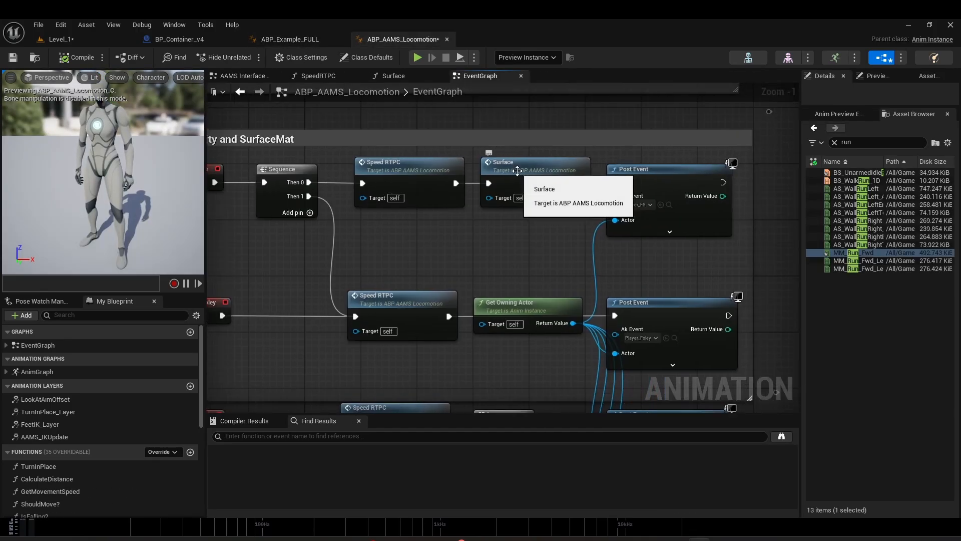
{"action": "left_click", "coordinate": [517, 171]}
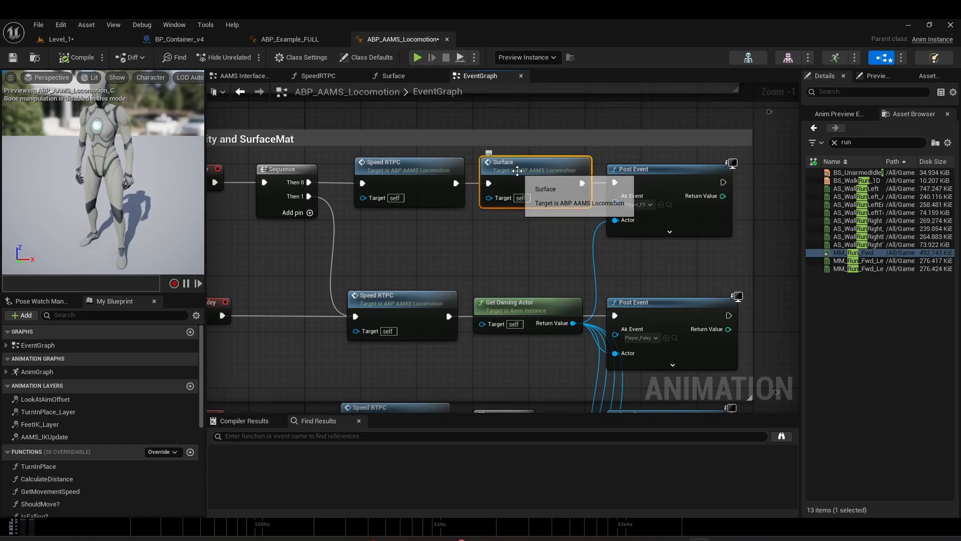
{"action": "double_click", "coordinate": [554, 171]}
Step: Examine the Line Trace By Channel setup and its start and end inputs at the beginning of the Surface function
{"action": "right_click_drag", "start_coordinate": [499, 289], "coordinate": [515, 225]}
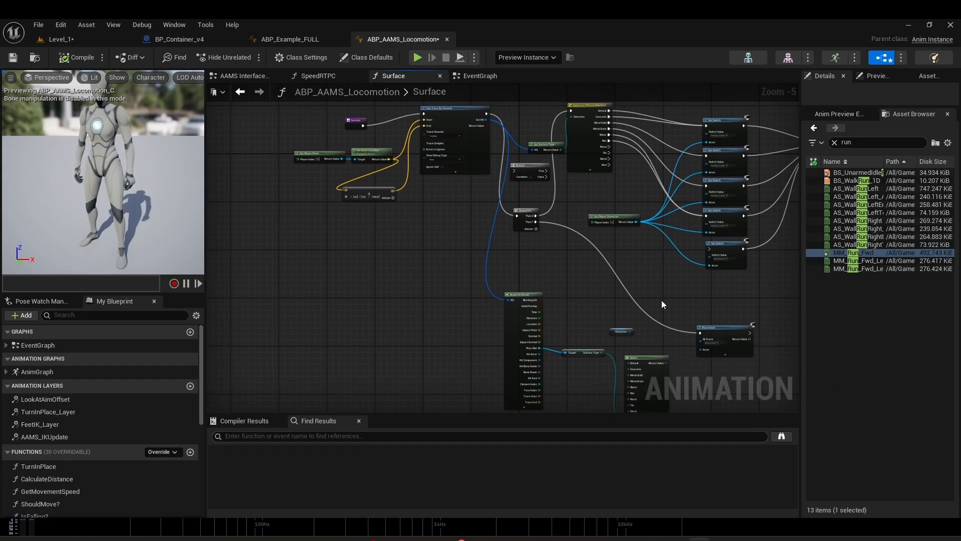
{"action": "right_click_drag", "start_coordinate": [505, 247], "coordinate": [438, 306]}
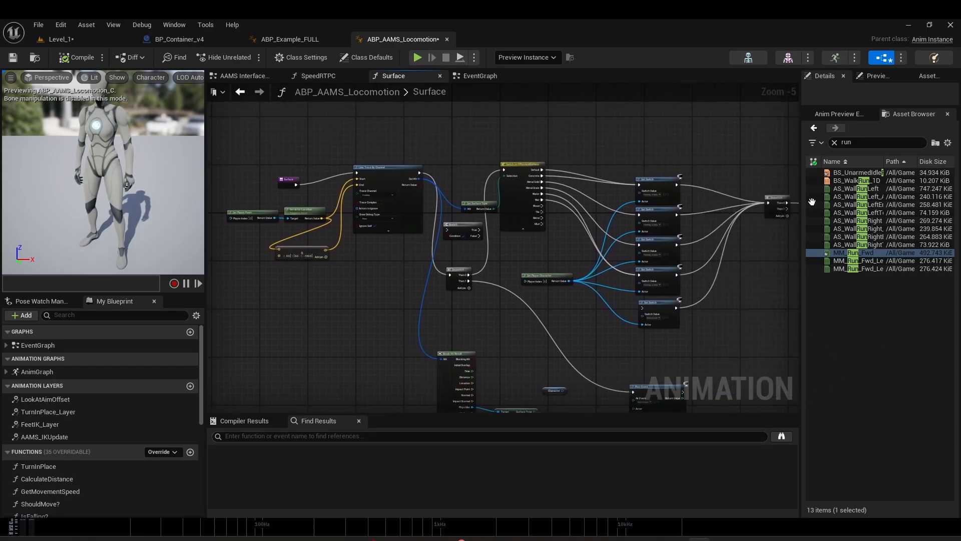
{"action": "scroll", "coordinate": [312, 276], "scroll_direction": "up", "scroll_amount": 4}
{"action": "right_click_drag", "start_coordinate": [420, 227], "coordinate": [575, 330]}
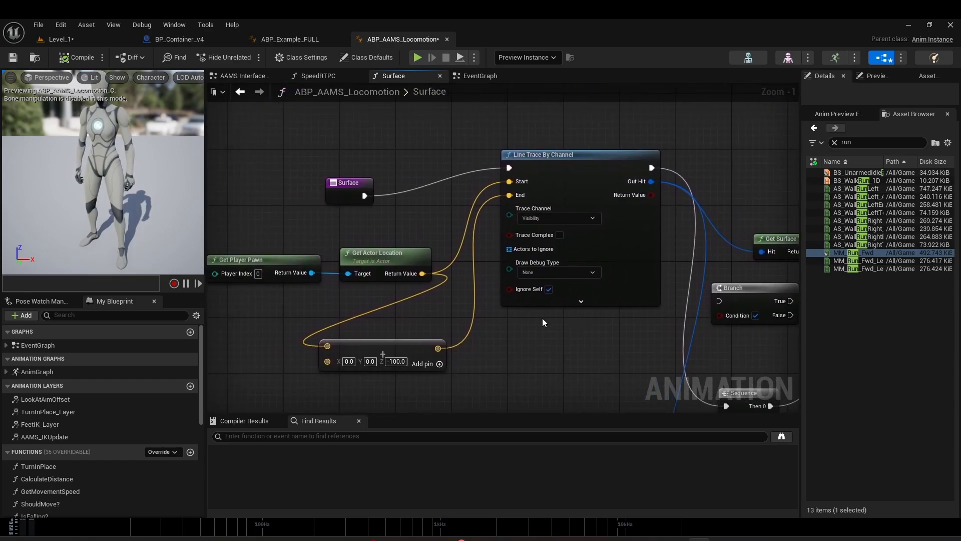
Step: Examine how Get Surface Type and the Switch on EPhysicalSurface node route each surface to its footstep Set Switch node
{"action": "right_click_drag", "start_coordinate": [628, 332], "coordinate": [348, 335]}
{"action": "right_click_drag", "start_coordinate": [671, 327], "coordinate": [426, 293]}
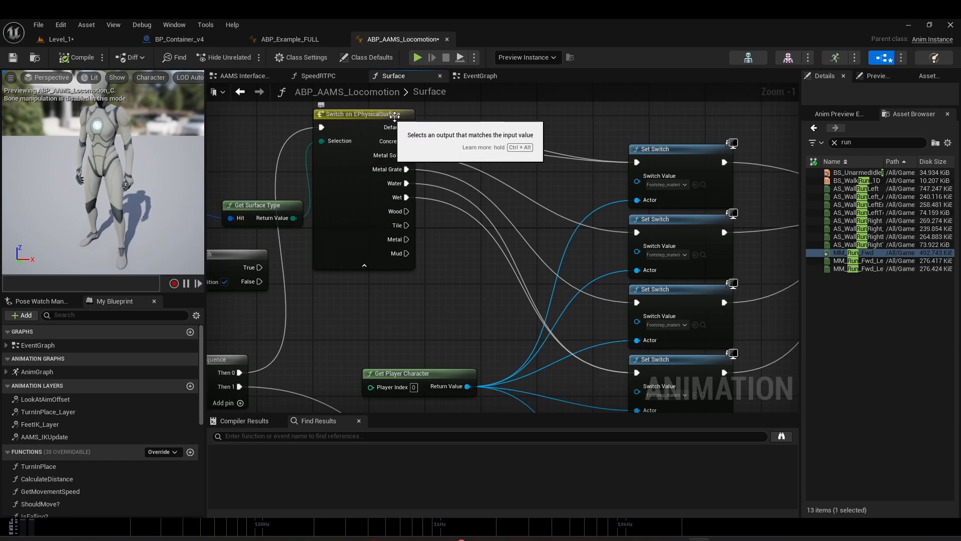
{"action": "right_click_drag", "start_coordinate": [450, 247], "coordinate": [338, 256]}
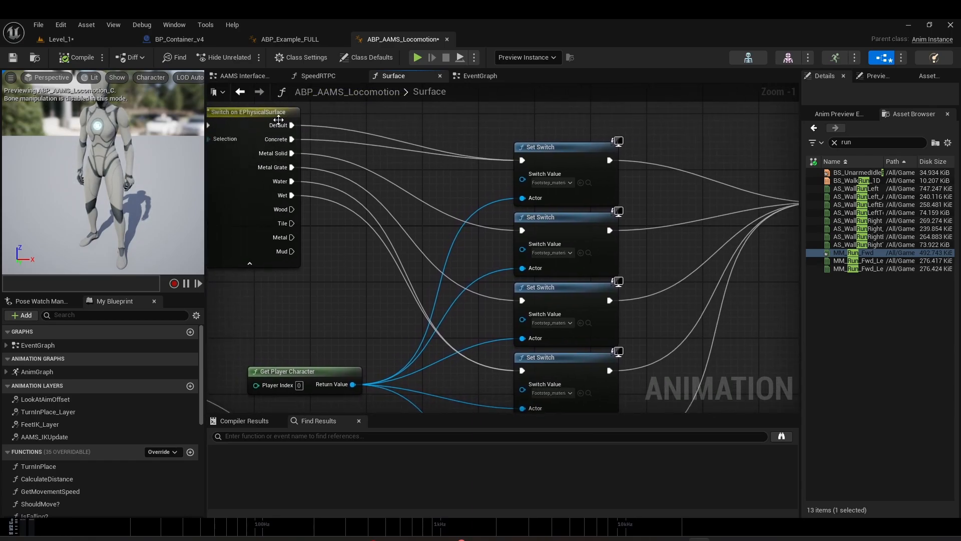
{"action": "right_click_drag", "start_coordinate": [491, 197], "coordinate": [408, 187]}
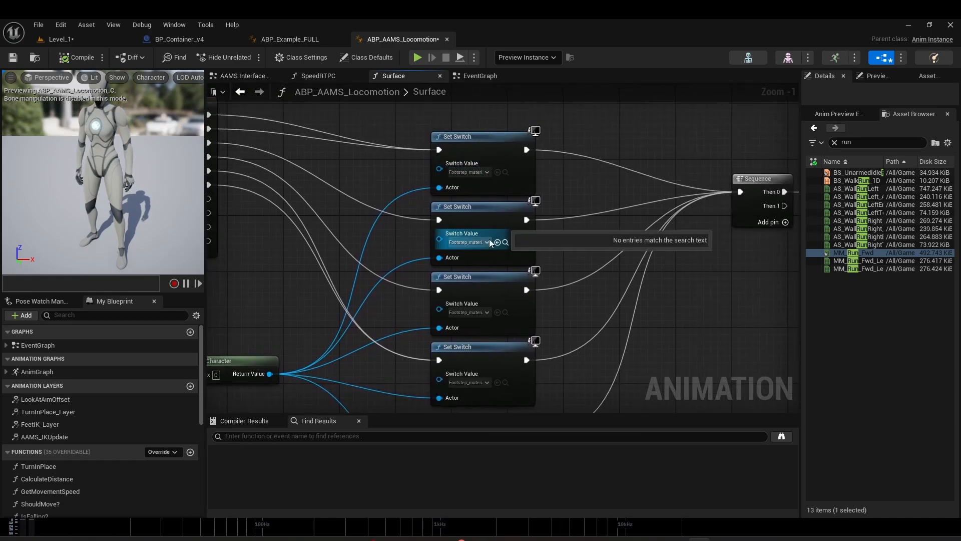
{"action": "right_click_drag", "start_coordinate": [720, 366], "coordinate": [766, 317]}
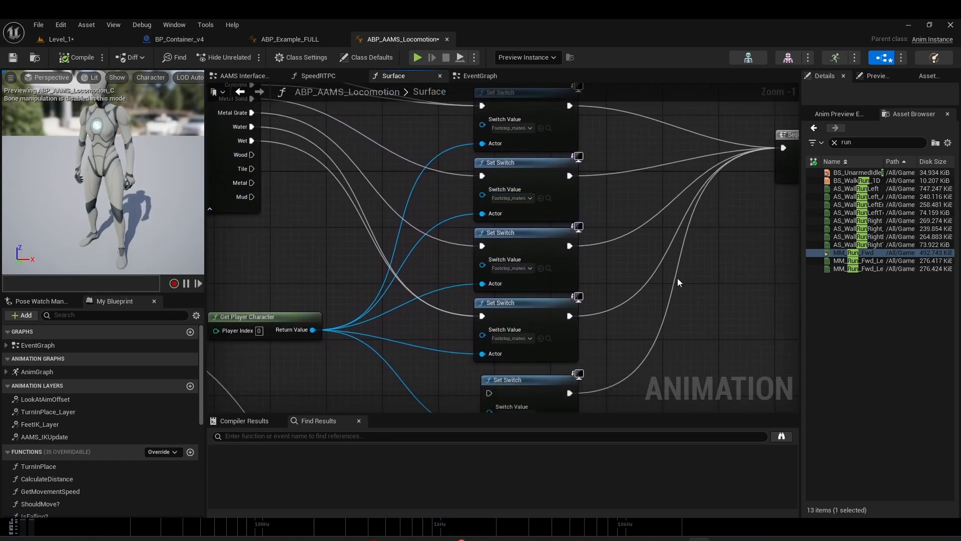
Step: Switch to Wwise and open the Footstep_material switch group in the Game Syncs to view its surface switches
{"action": "left_click", "coordinate": [681, 538]}
{"action": "left_click", "coordinate": [43, 86]}
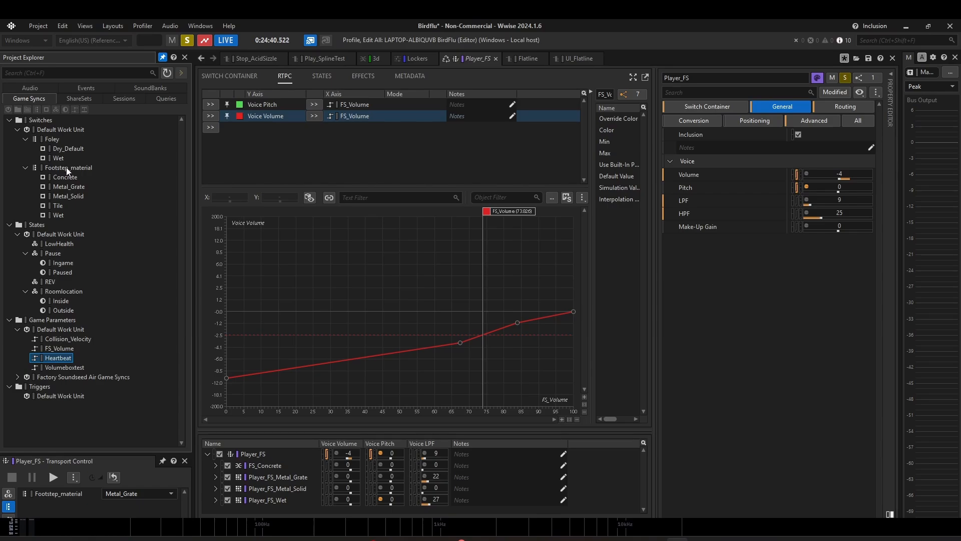
{"action": "left_click", "coordinate": [86, 172]}
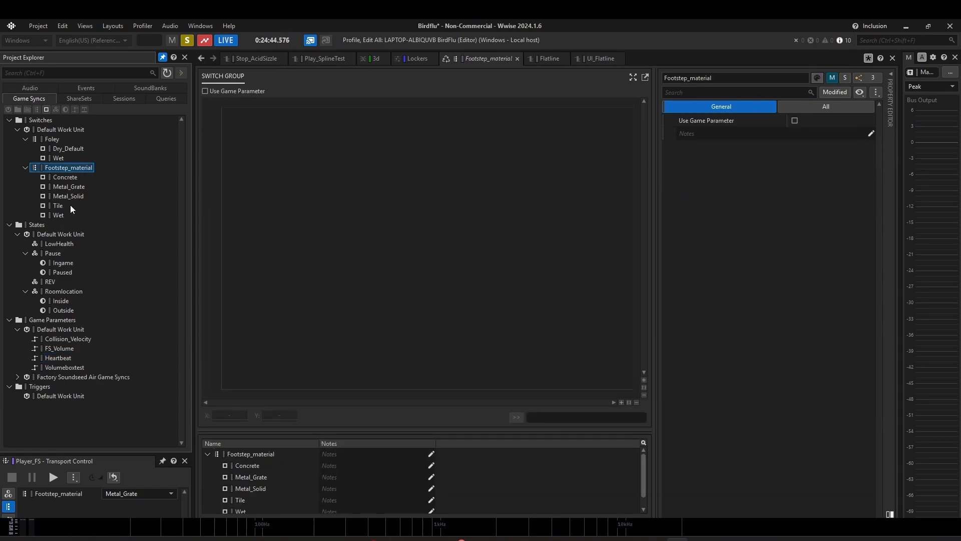
Step: Open the Player_FS switch container from the audio hierarchy and view its assigned objects, switch group and default switch
{"action": "left_click", "coordinate": [30, 88]}
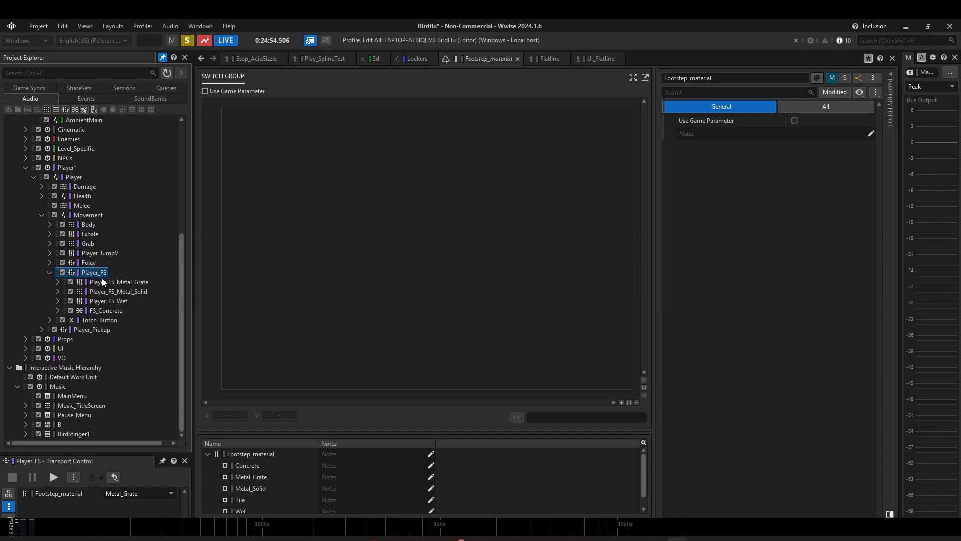
{"action": "left_click", "coordinate": [89, 275]}
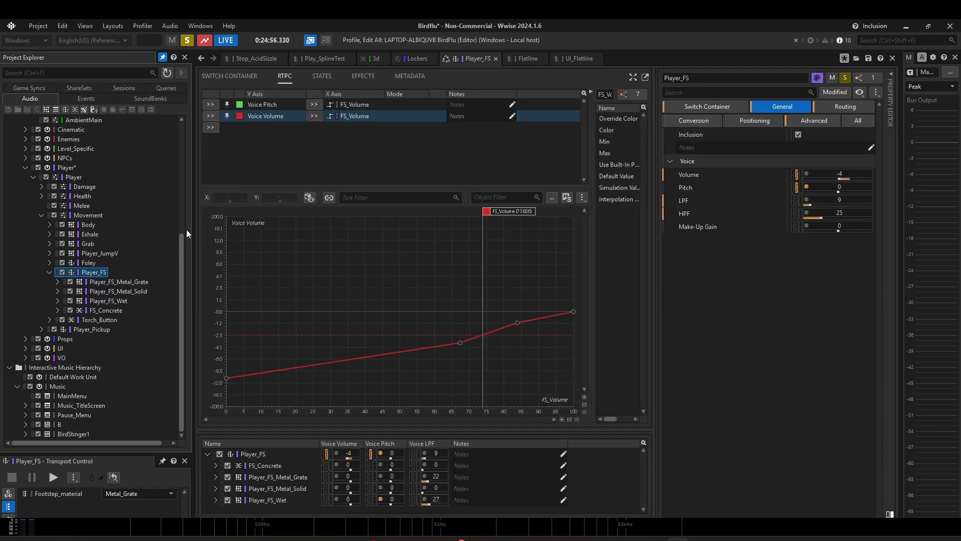
{"action": "left_click", "coordinate": [242, 75]}
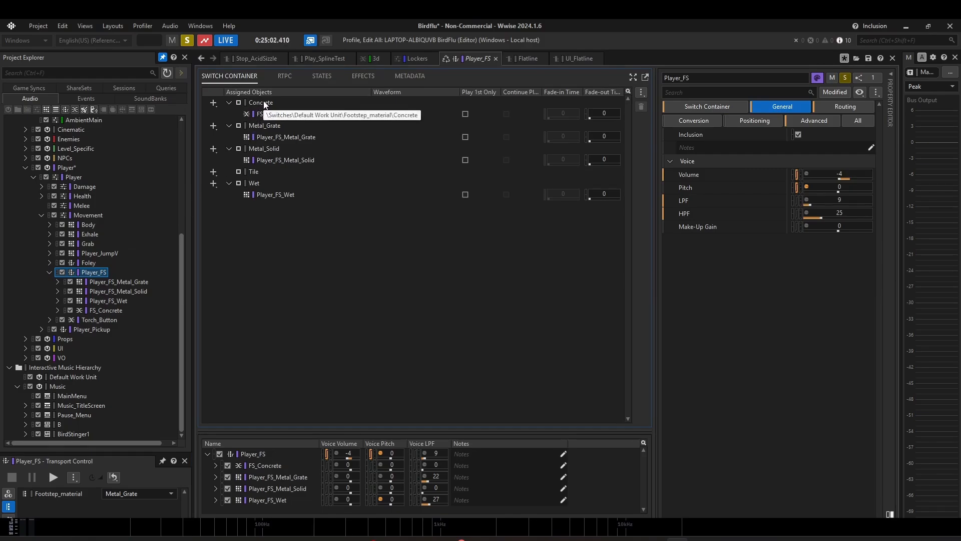
{"action": "left_click", "coordinate": [707, 106]}
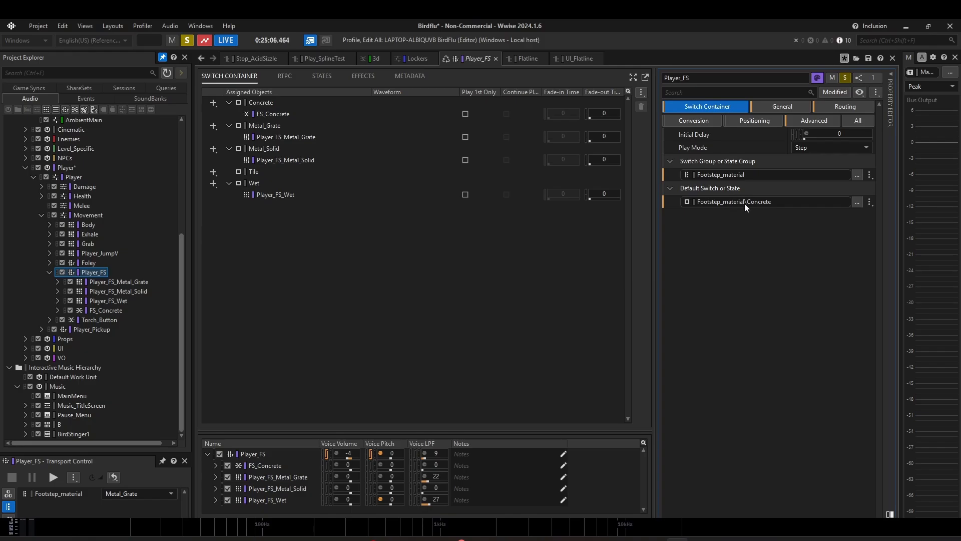
Step: Return to Unreal Editor, follow the Set Switch nodes to the Sequence, and inspect the Player_FS Post Event node in the EventGraph
{"action": "key", "text": "alt+Tab"}
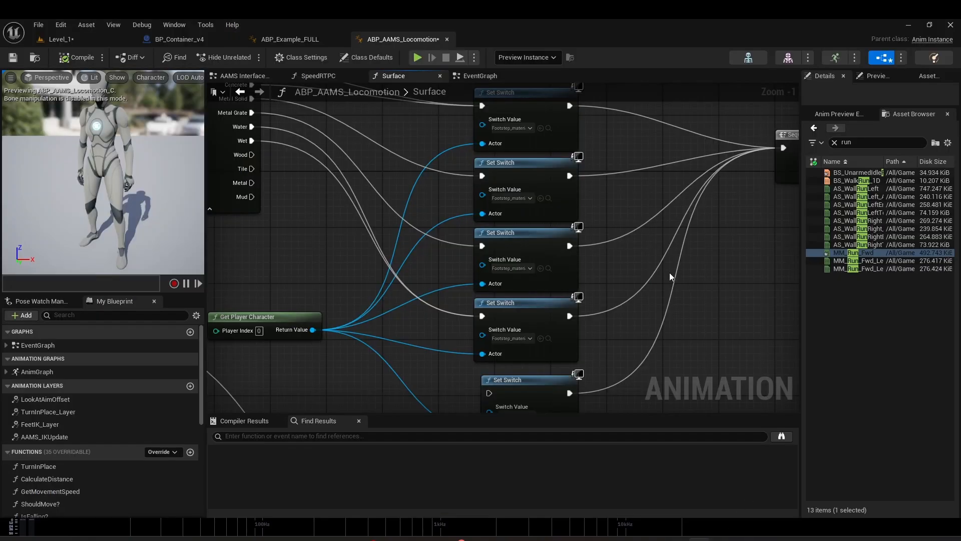
{"action": "scroll", "coordinate": [671, 275], "scroll_direction": "down", "scroll_amount": 1}
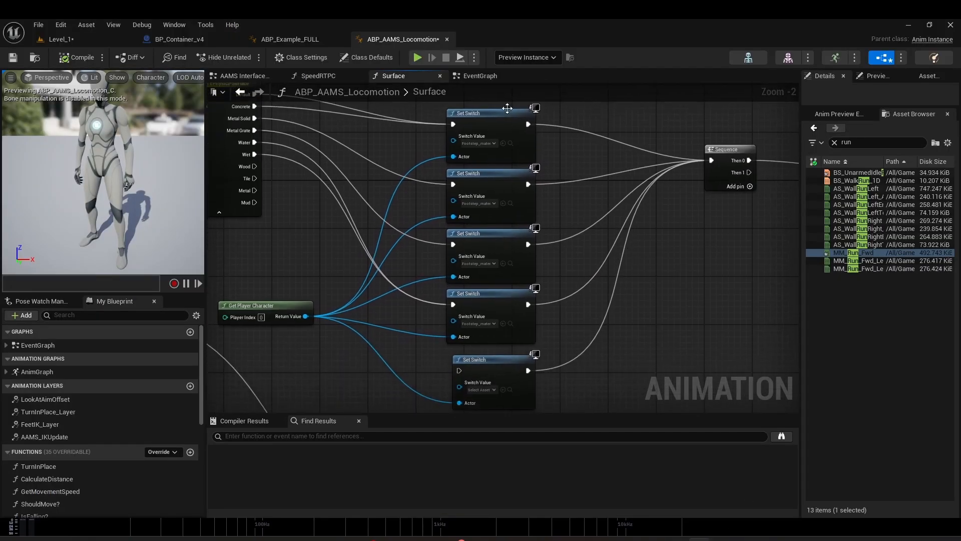
{"action": "right_click_drag", "start_coordinate": [696, 208], "coordinate": [589, 212]}
{"action": "left_click", "coordinate": [480, 76]}
{"action": "left_click", "coordinate": [677, 165]}
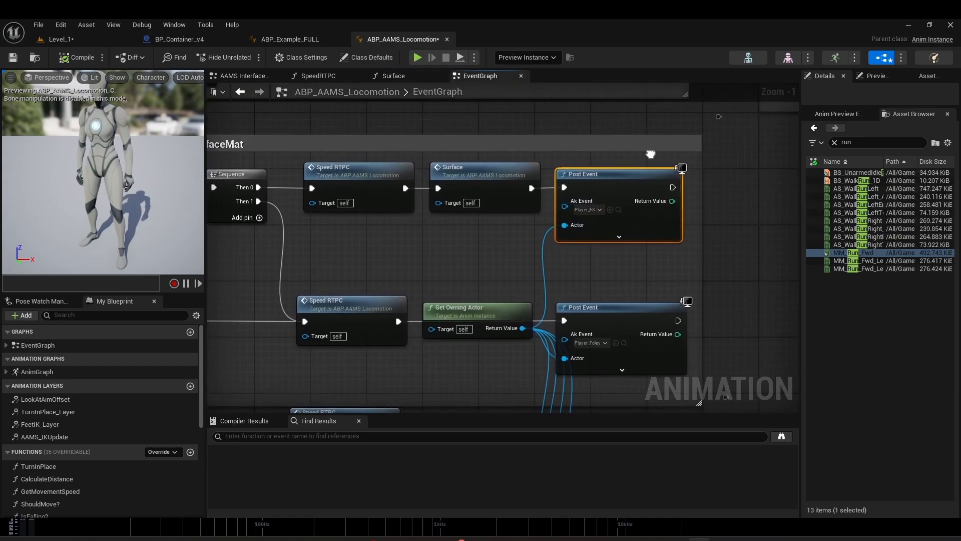
{"action": "left_click", "coordinate": [589, 213]}
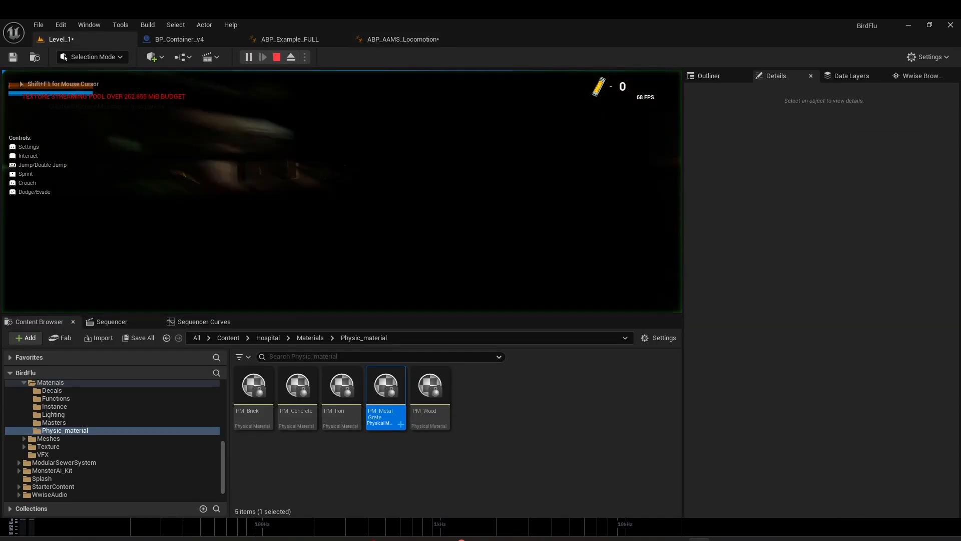
Step: Play-test Level_1 by moving the character over the metal grates and surrounding floors to hear the footstep sounds on each surface
{"action": "key", "text": "w"}
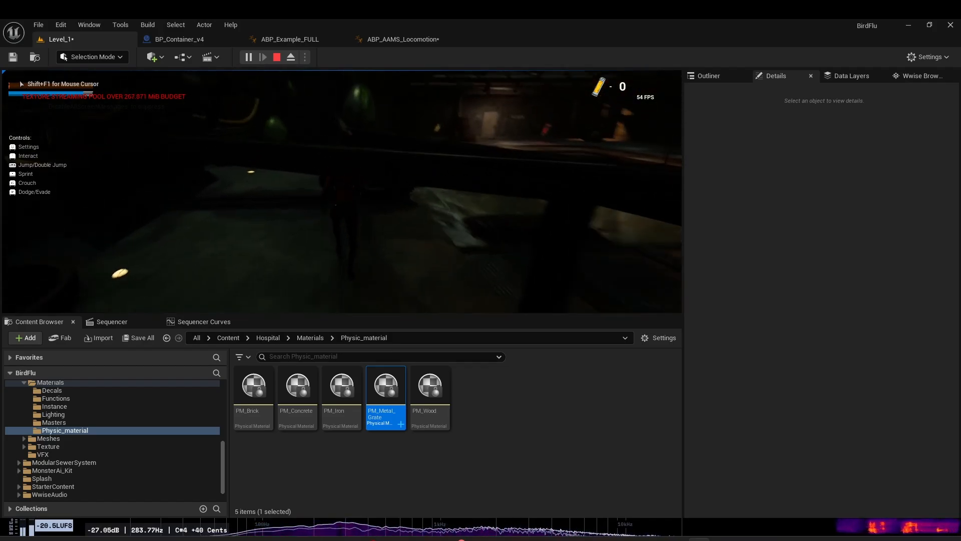
{"action": "key", "text": "w"}
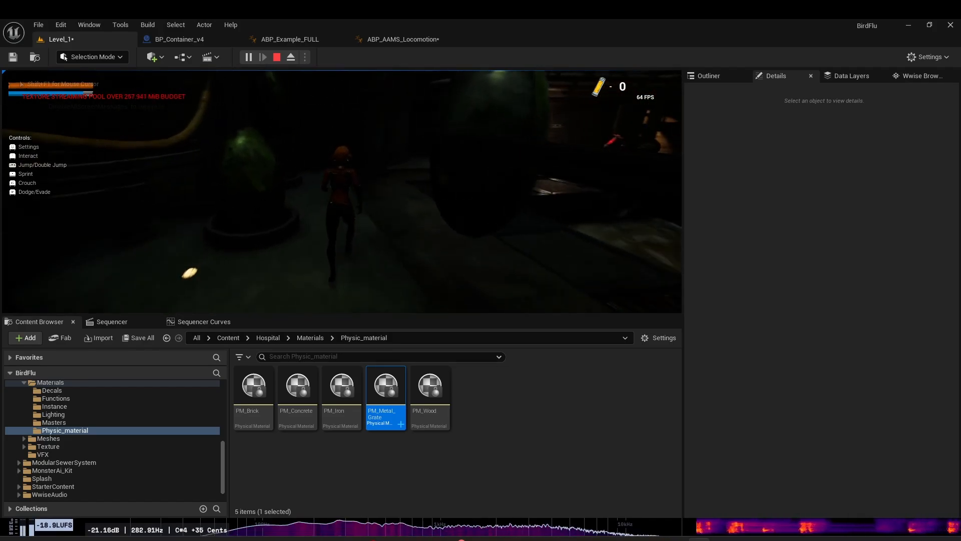
{"action": "key", "text": "w"}
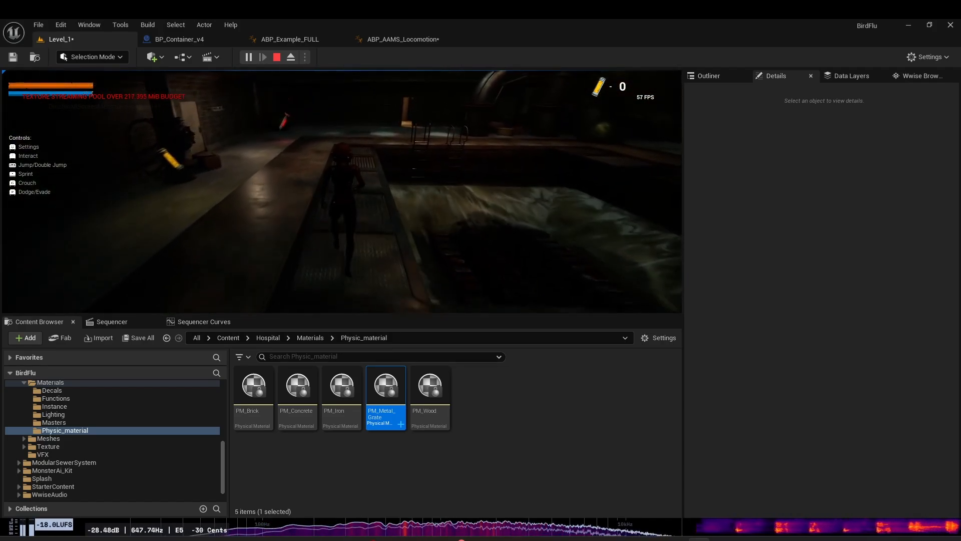
{"action": "key", "text": "w"}
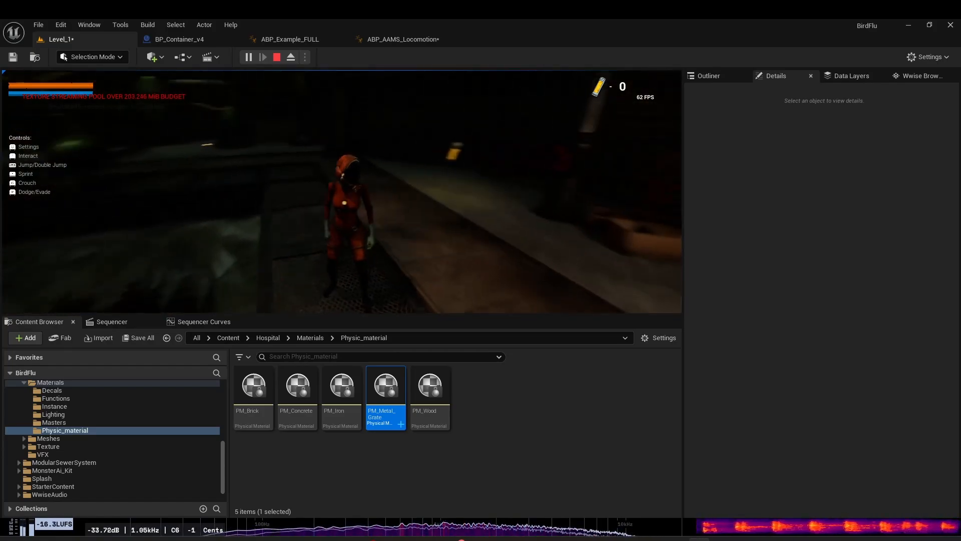
{"action": "key", "text": "w"}
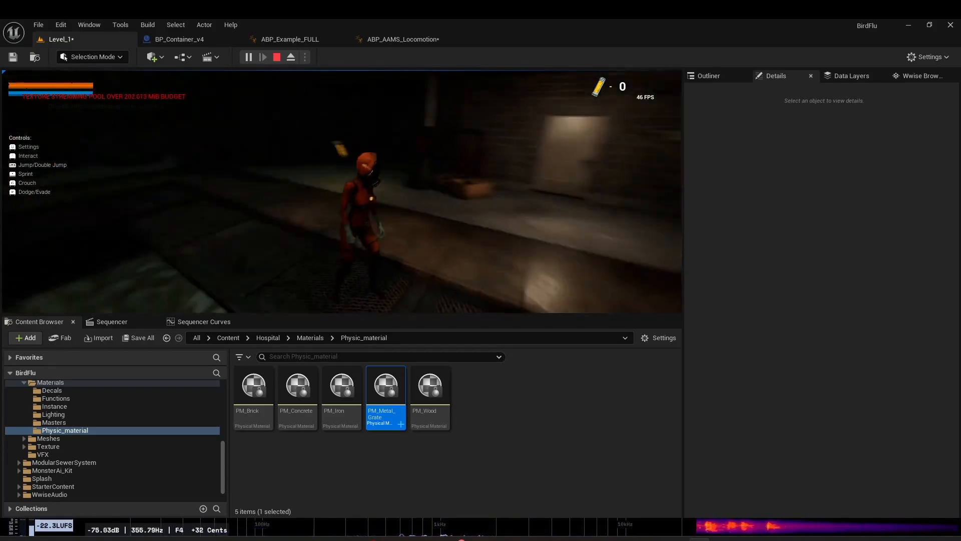
{"action": "key", "text": "w"}
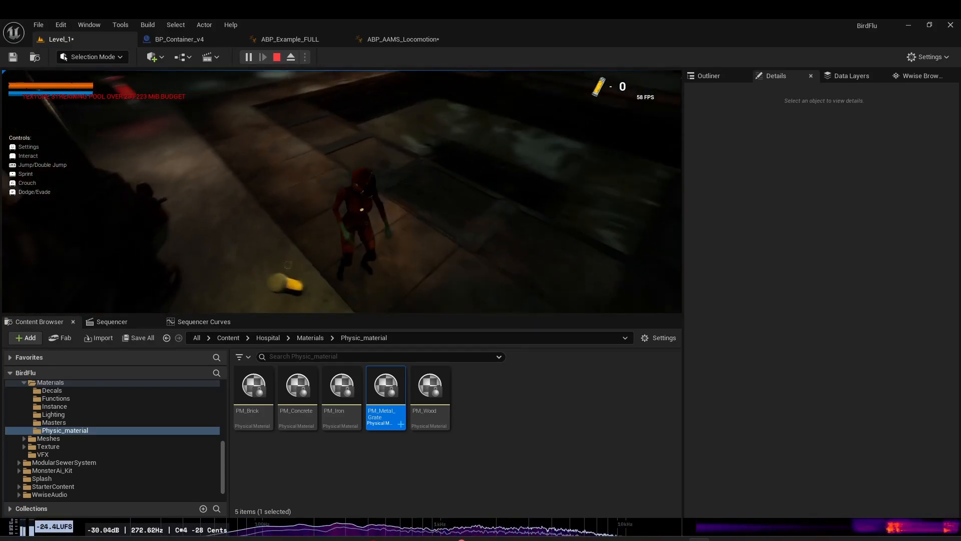
{"action": "key", "text": "w"}
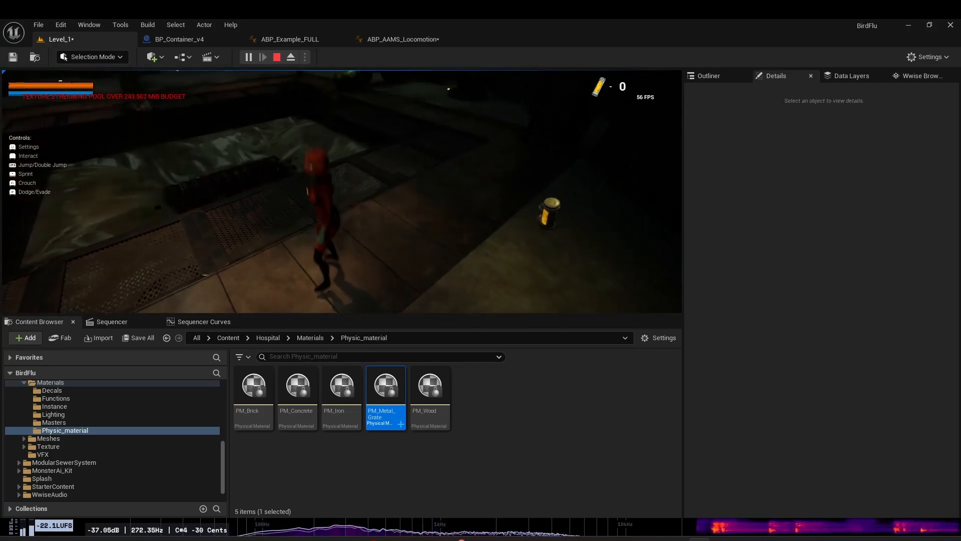
{"action": "key", "text": "w"}
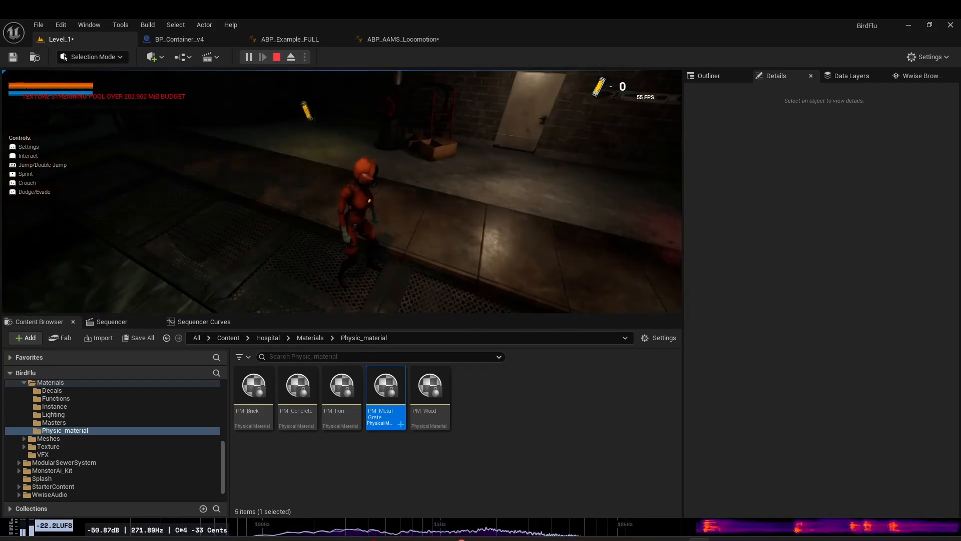
{"action": "key", "text": "w"}
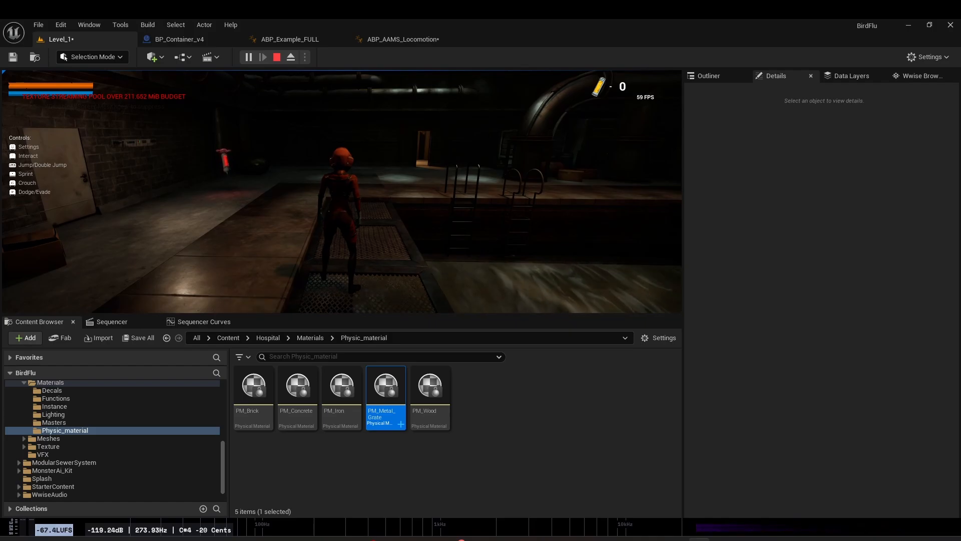
{"action": "key", "text": "w"}
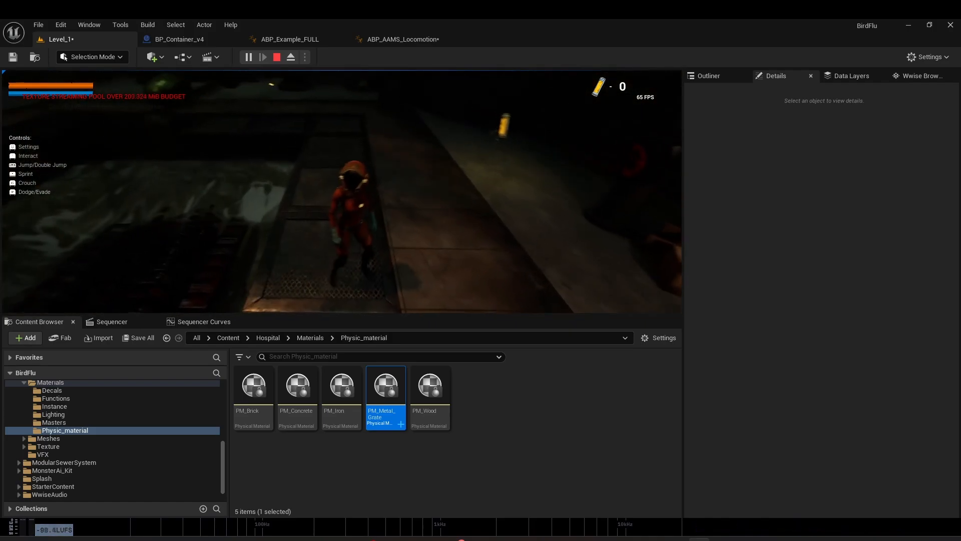
{"action": "key", "text": "w"}
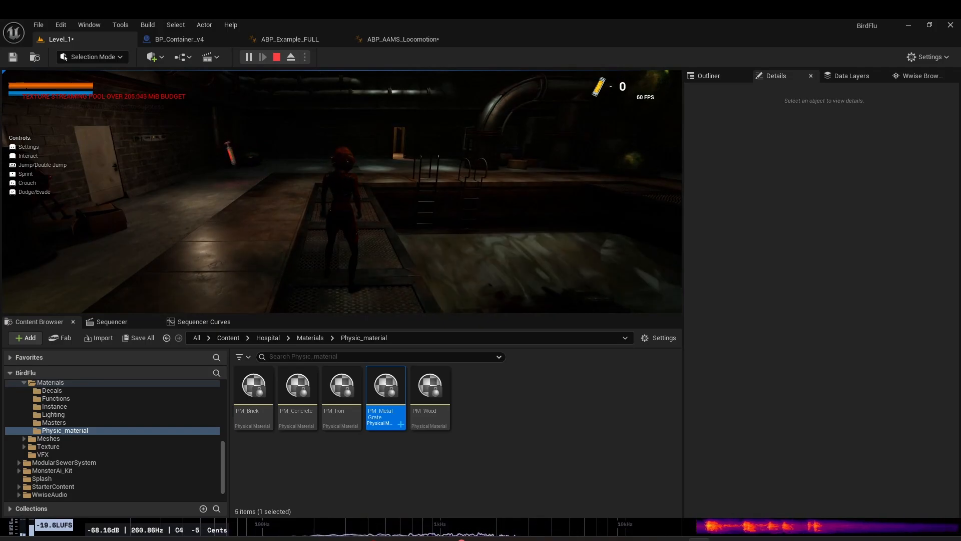
{"action": "key", "text": "w"}
{"action": "key", "text": "w"}
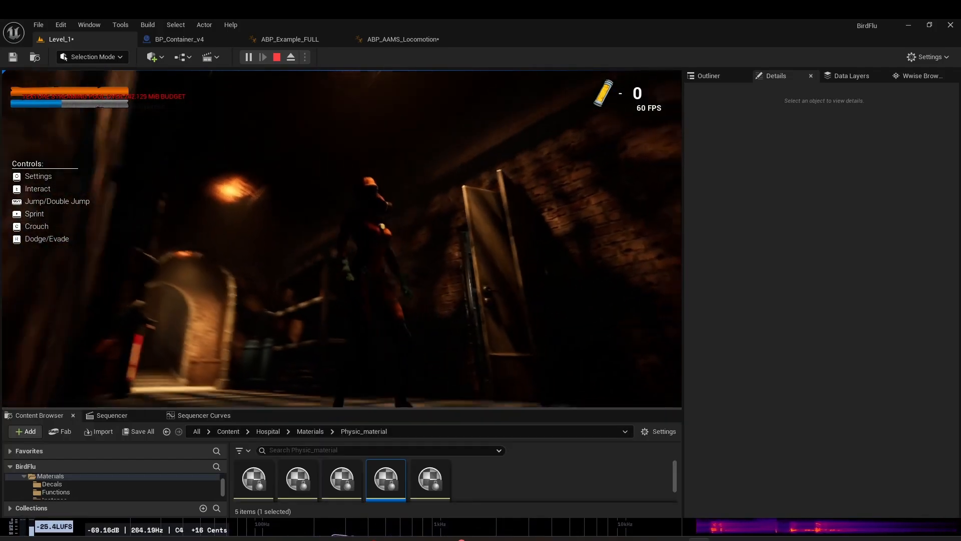